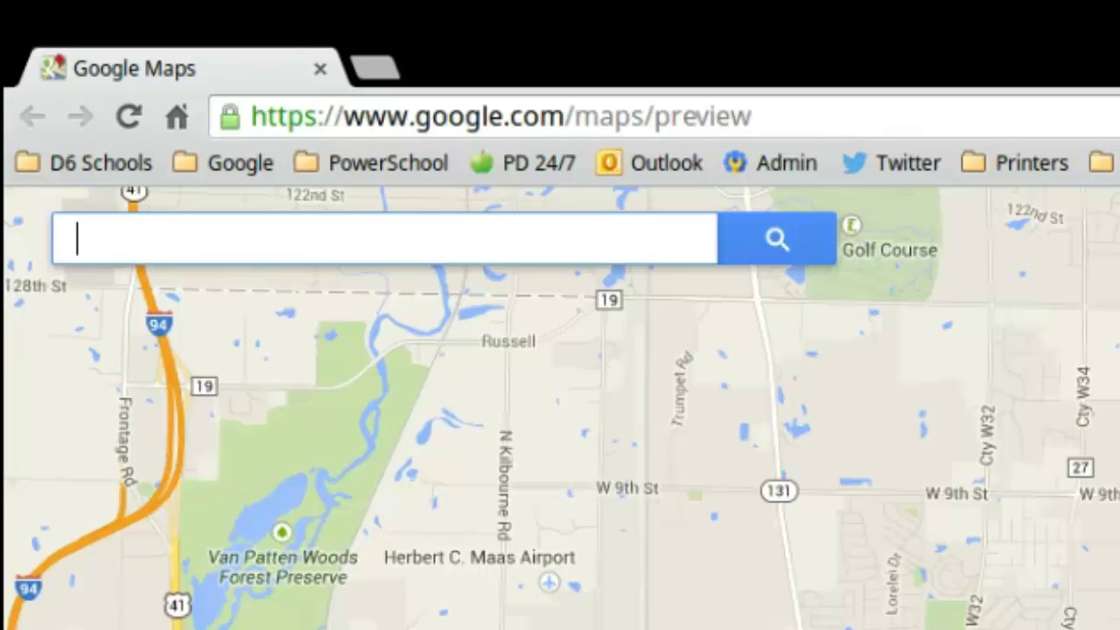
# Go to My custom maps and create a custom map, opening Maps Engine's Open map dialog
pyautogui.click(306, 254)
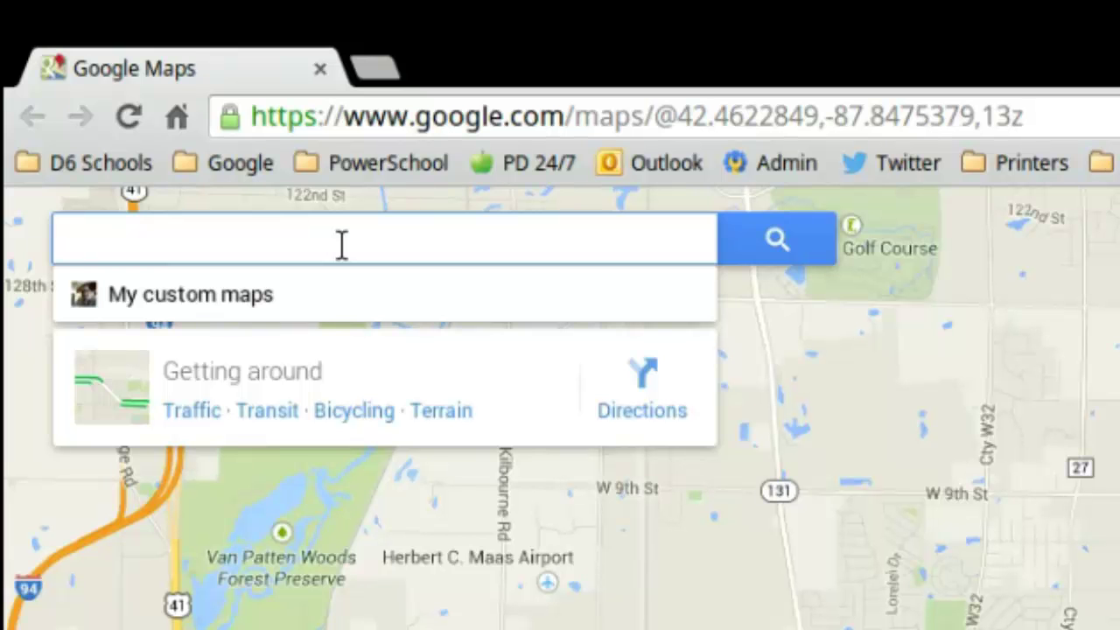
pyautogui.hotkey('ctrl', 'r')
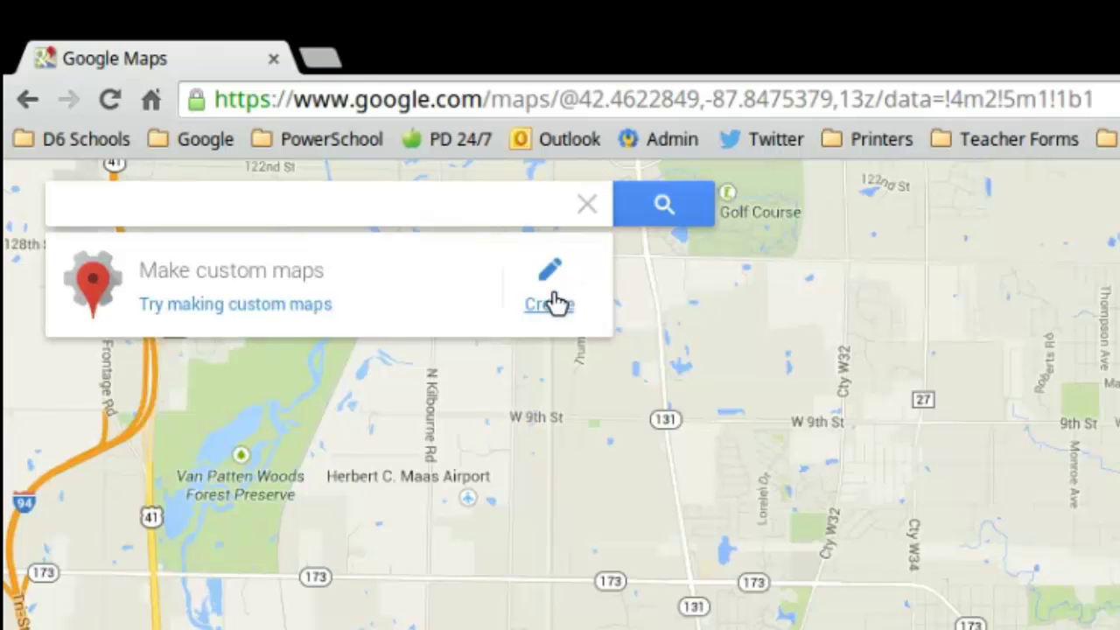
pyautogui.click(290, 308)
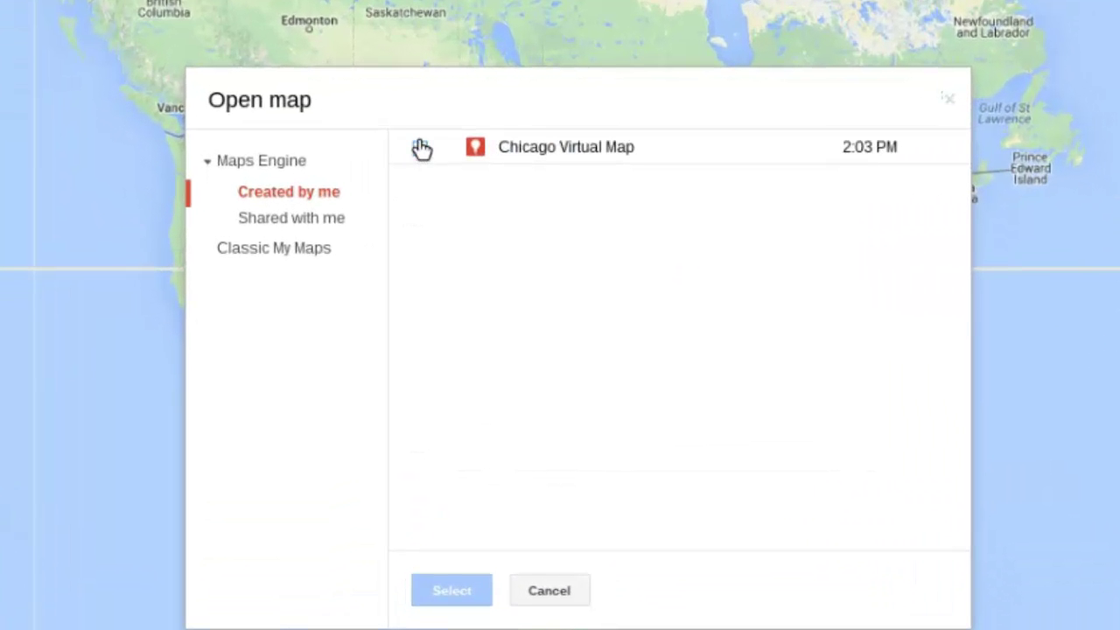
# Select Chicago Virtual Map in the Open map dialog and open it
pyautogui.click(456, 218)
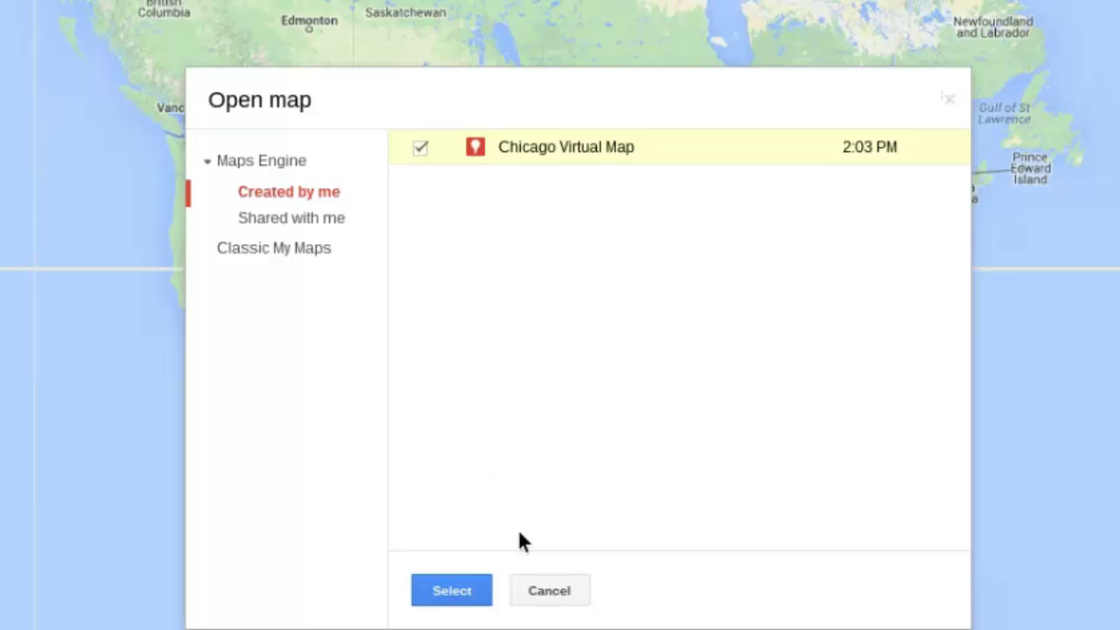
pyautogui.click(455, 591)
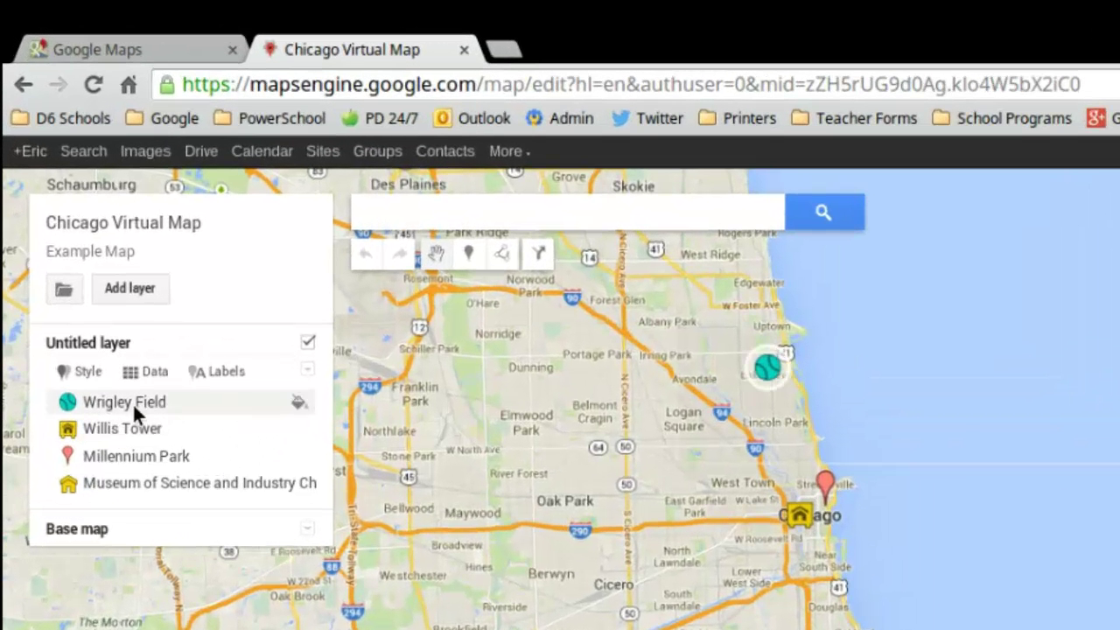
pyautogui.click(133, 405)
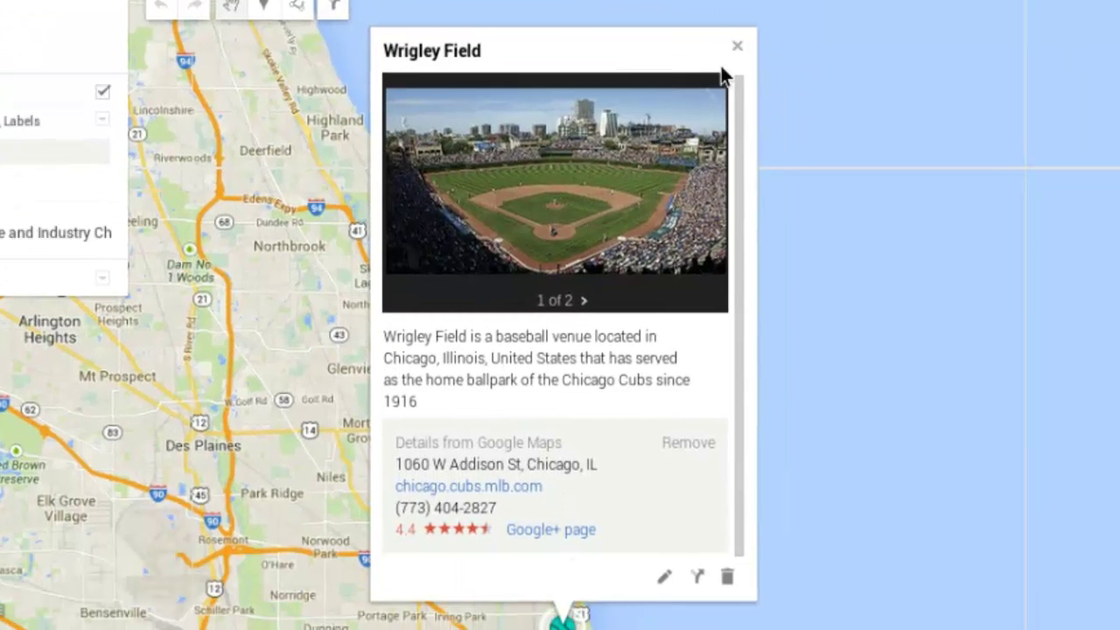
pyautogui.click(738, 46)
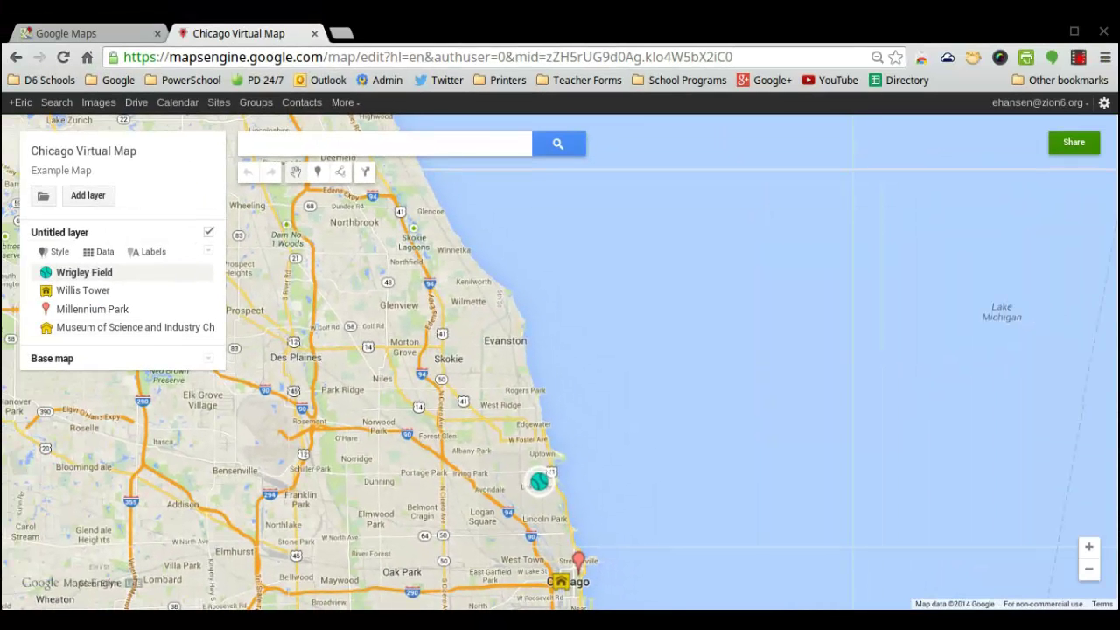
pyautogui.click(578, 560)
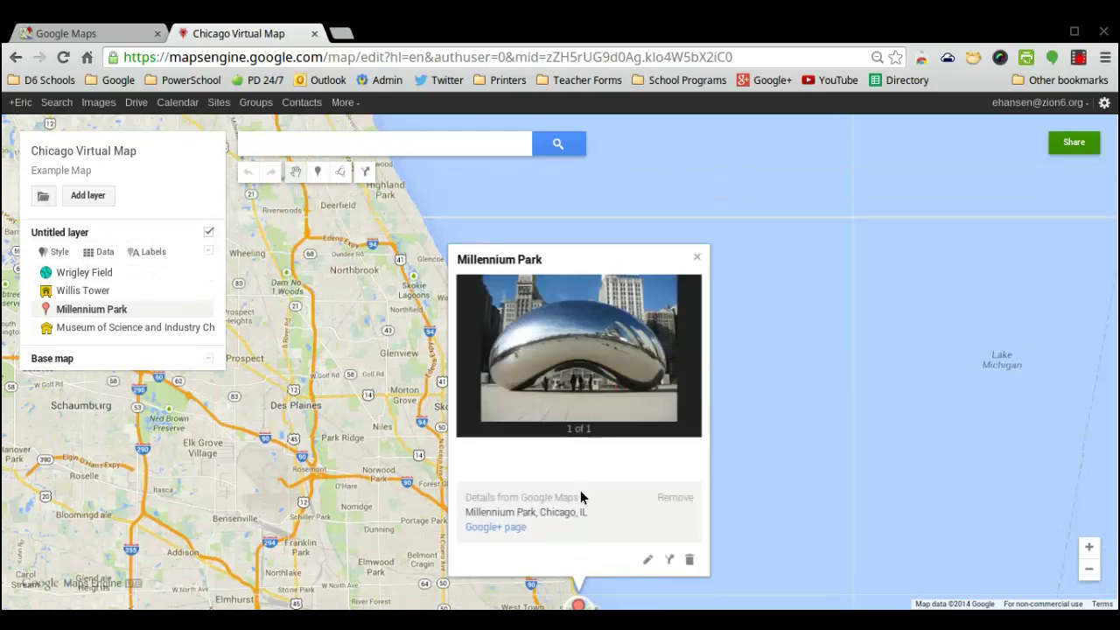
pyautogui.click(697, 258)
pyautogui.rightClick(529, 369)
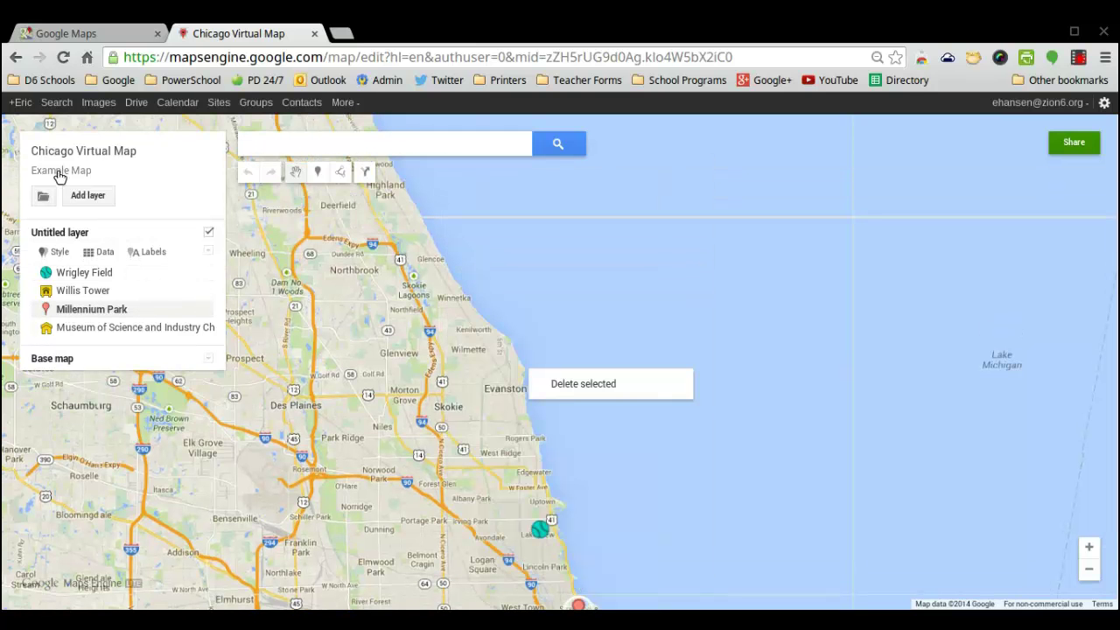
pyautogui.click(85, 310)
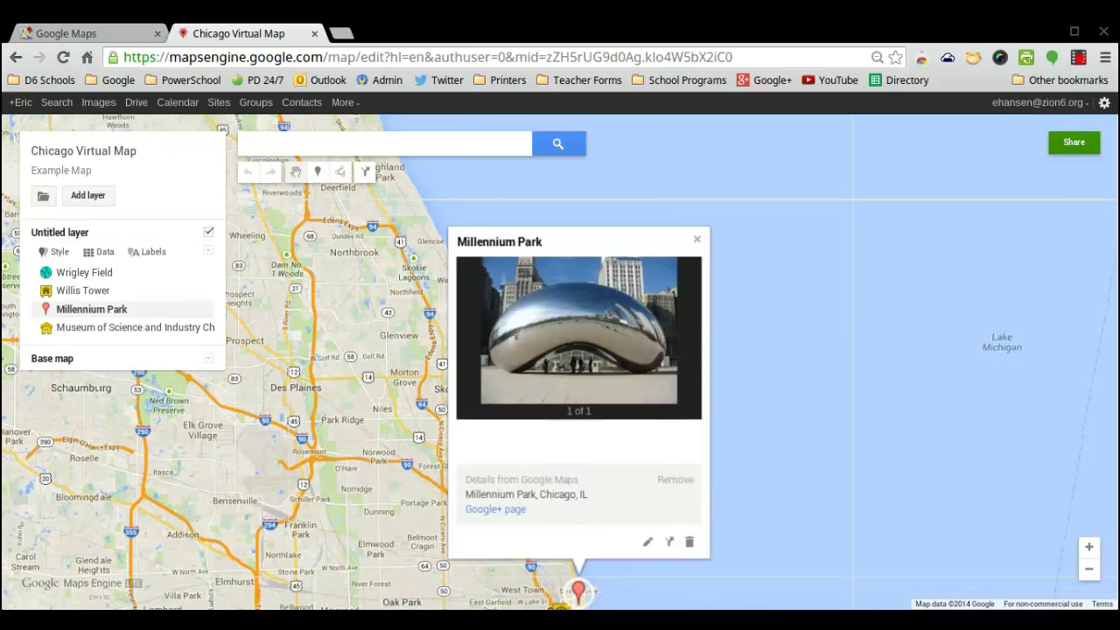
pyautogui.click(698, 240)
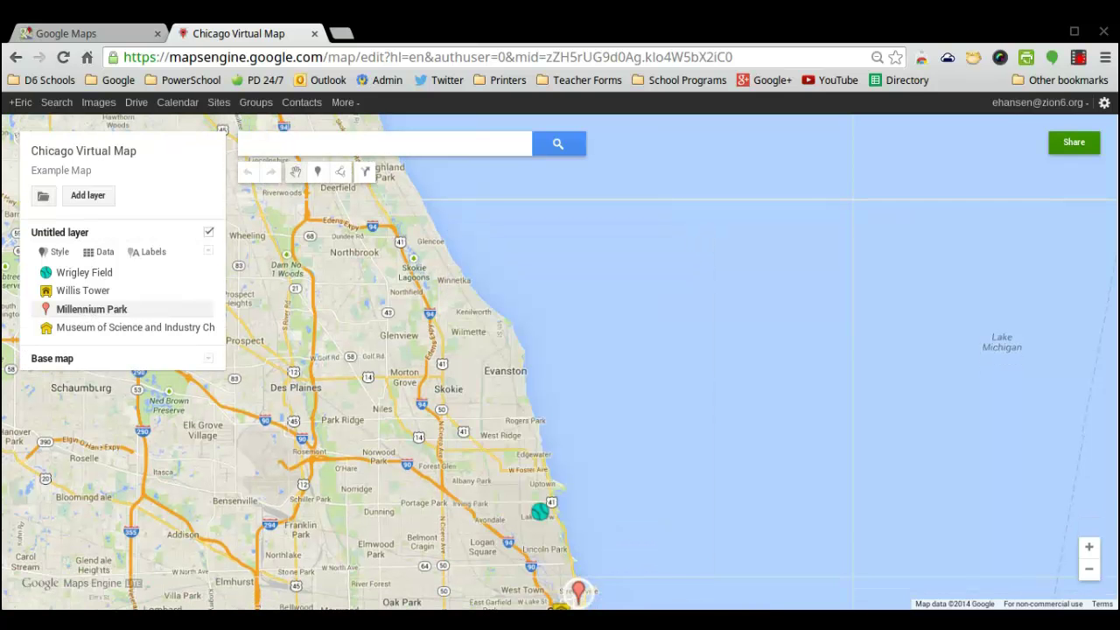
pyautogui.click(444, 151)
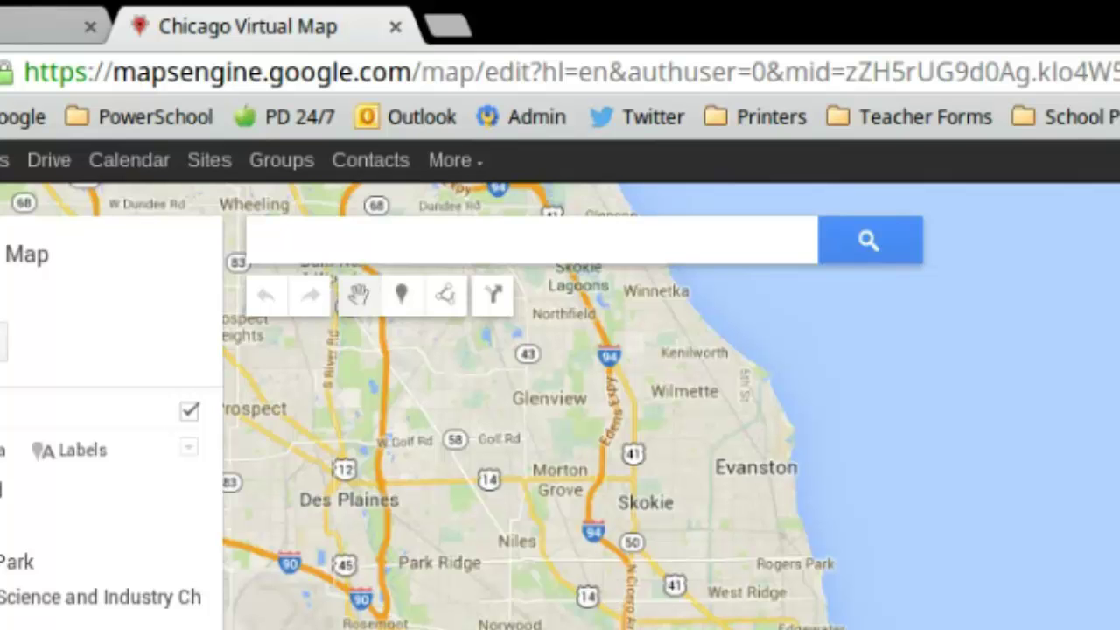
# Search 'ohare', pick O'Hare International Airport, and add it to the Untitled layer
pyautogui.click(392, 222)
pyautogui.write('ohare')
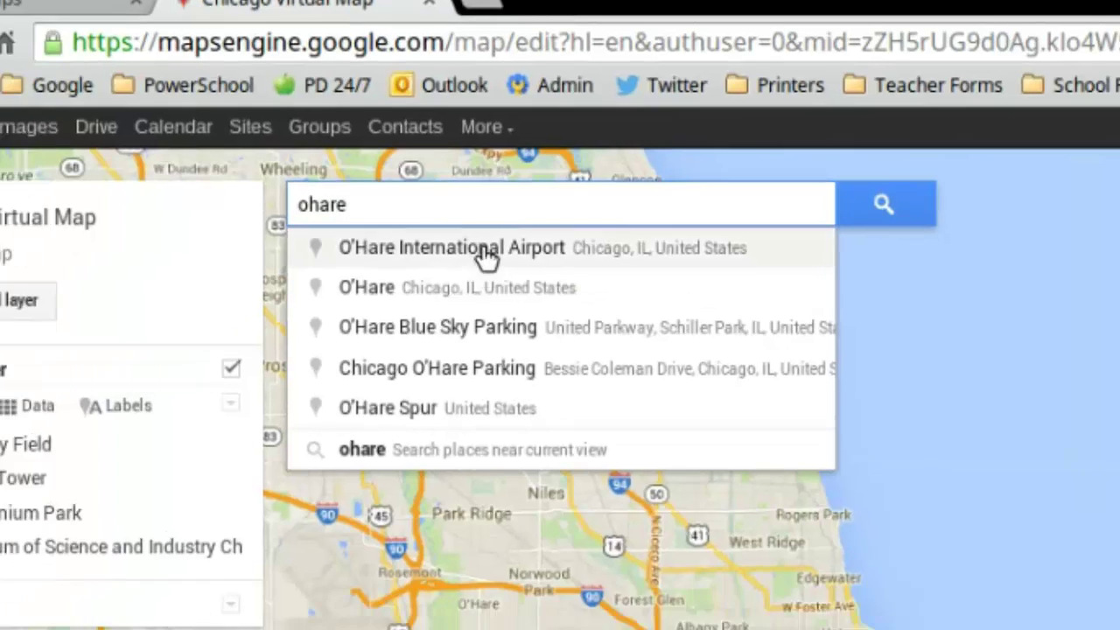
pyautogui.click(485, 287)
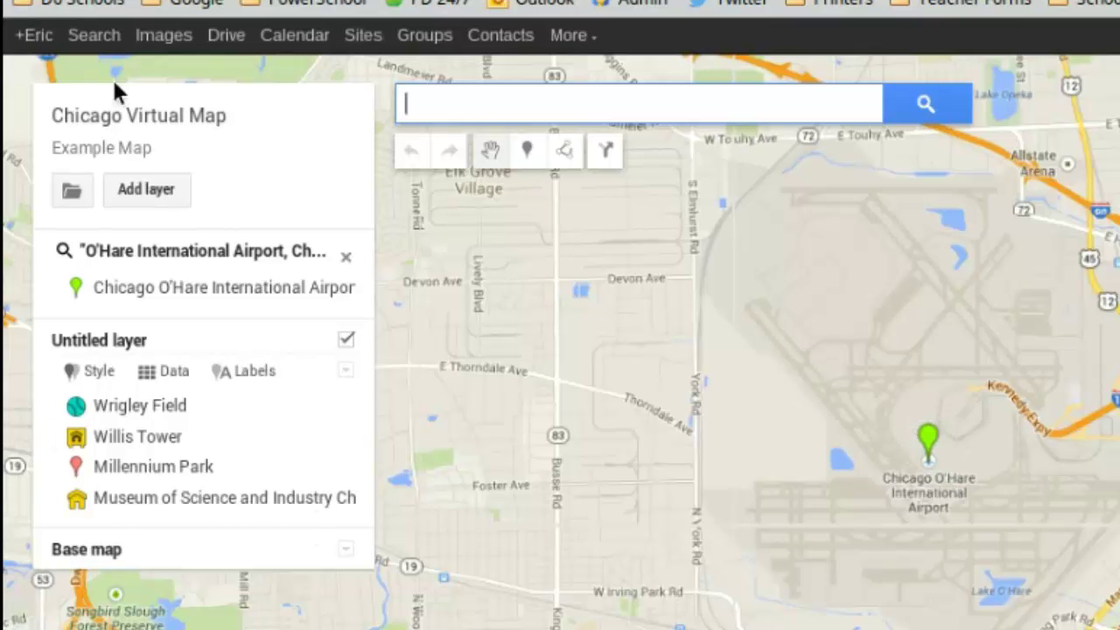
pyautogui.click(932, 440)
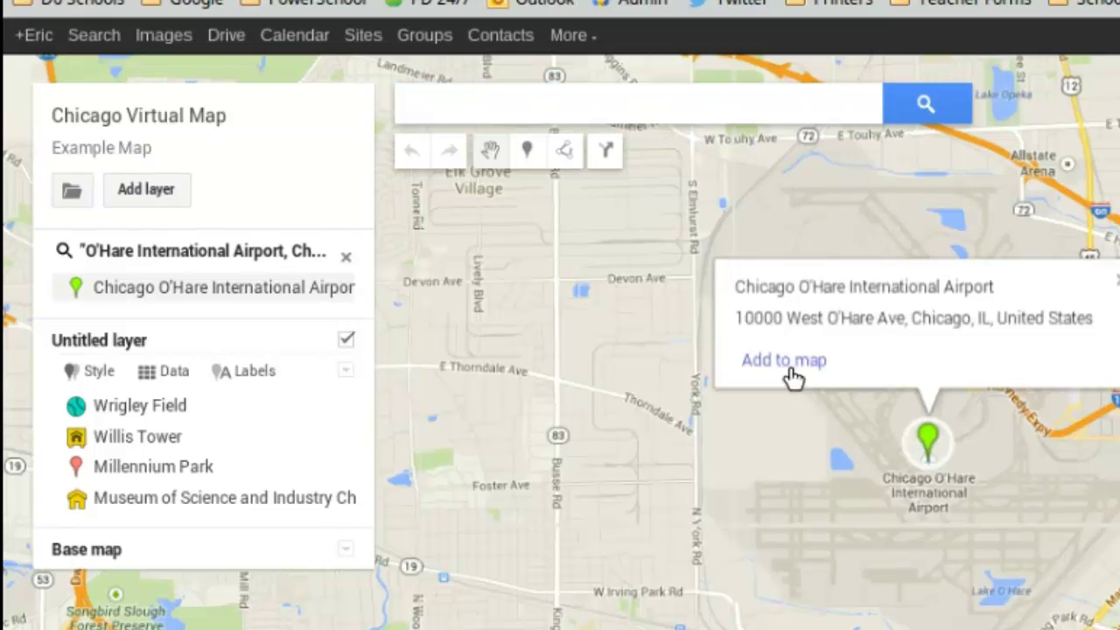
pyautogui.click(787, 408)
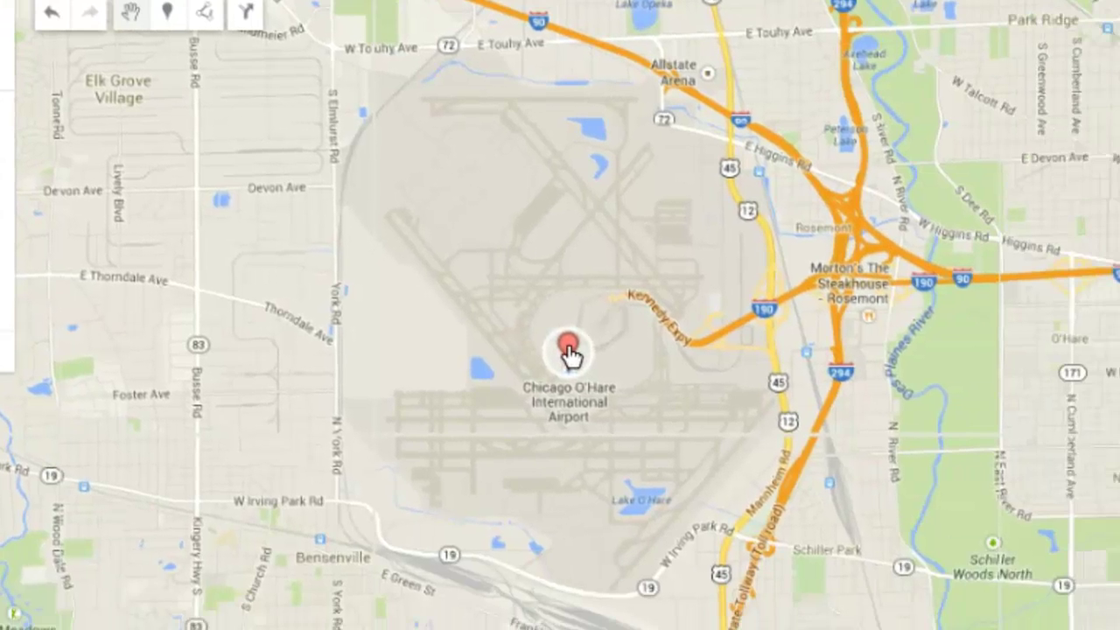
# Edit the O'Hare placemark, paste the airport description paragraph, and open the add-image dialog
pyautogui.click(569, 350)
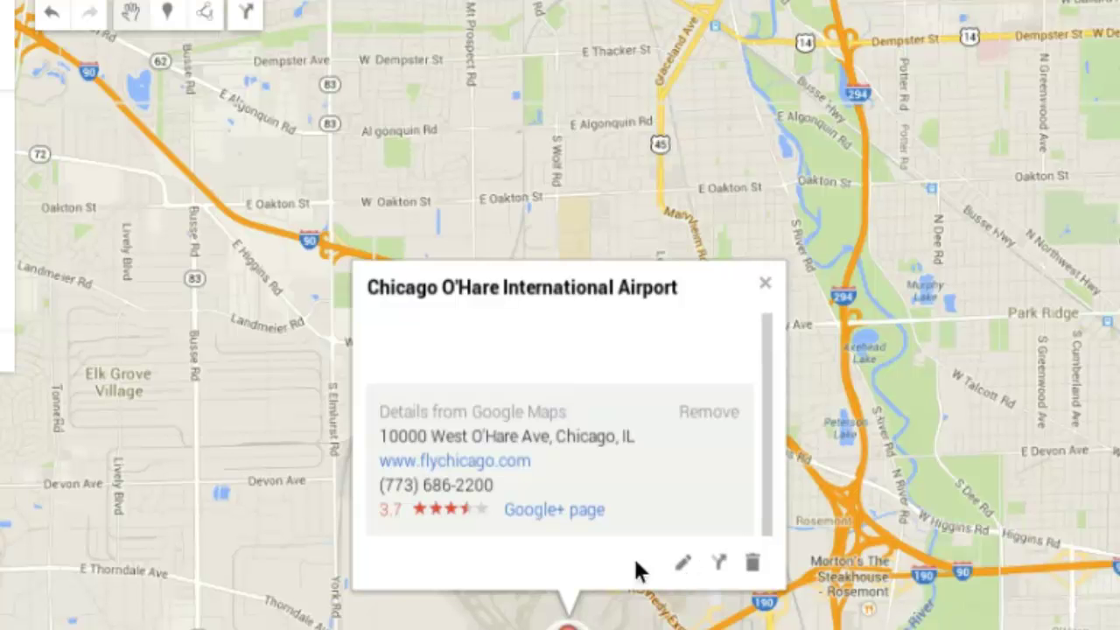
pyautogui.click(683, 564)
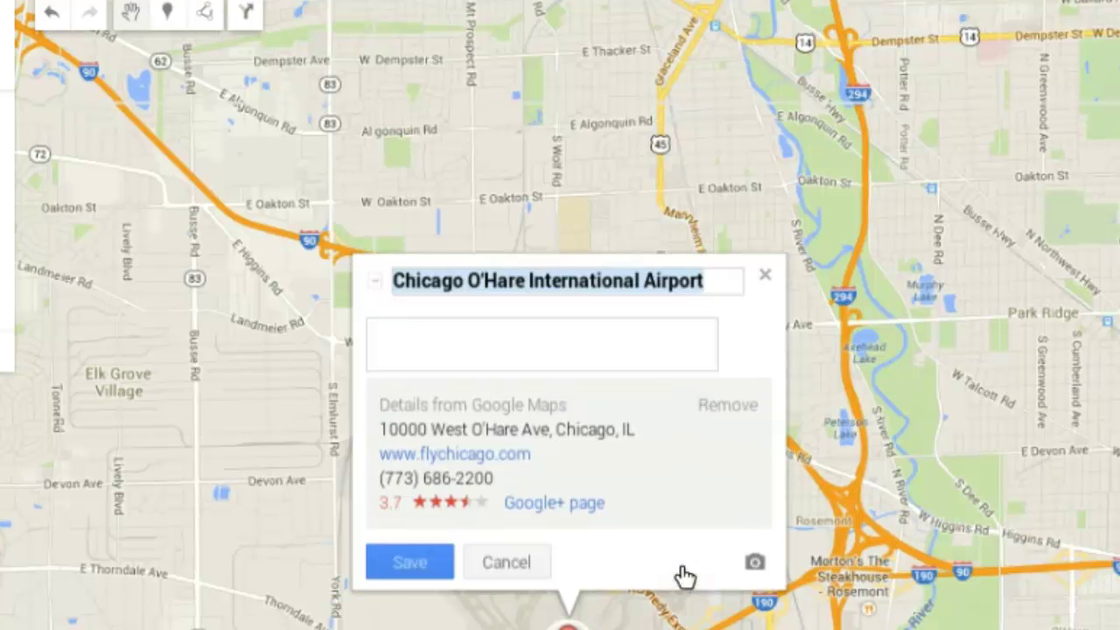
pyautogui.click(646, 278)
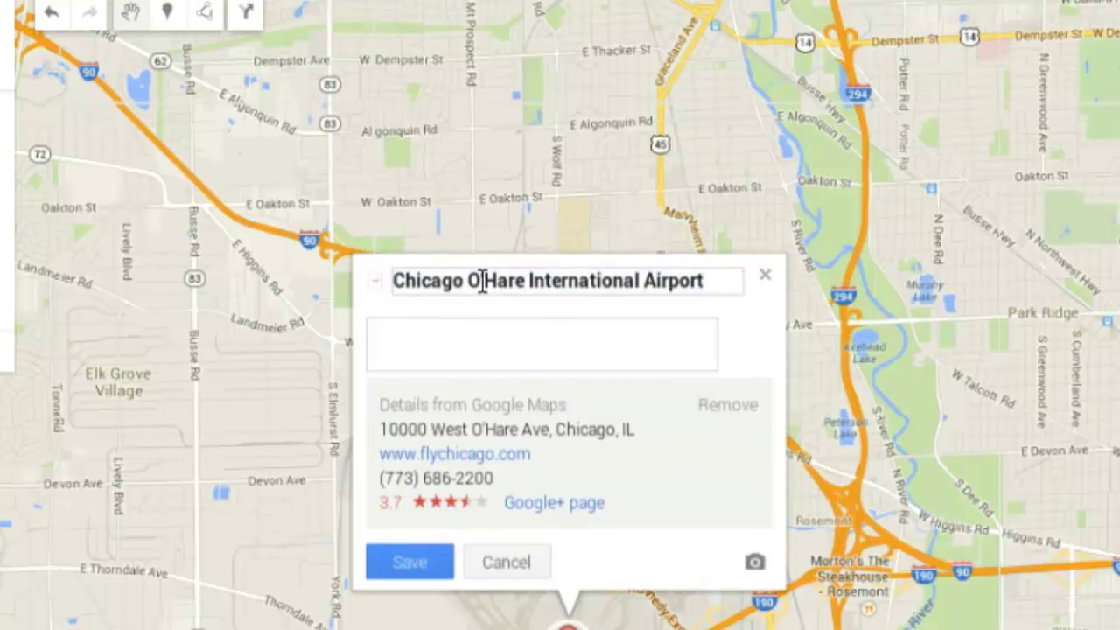
pyautogui.click(529, 357)
pyautogui.write("Chicago O'Hare International Airport, also known as O'Hare Airport, O'Hare Field, Chicago International Airport, or simply O'Hare, is a major airport located in the northwestern-most corner of Chicago")
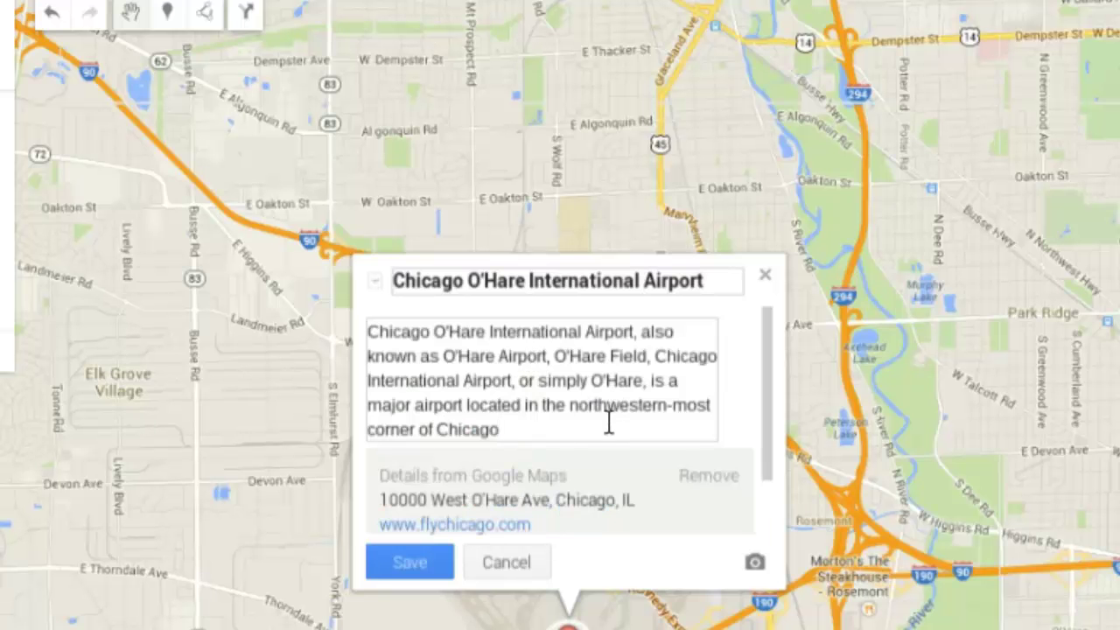
pyautogui.write('.')
pyautogui.click(756, 563)
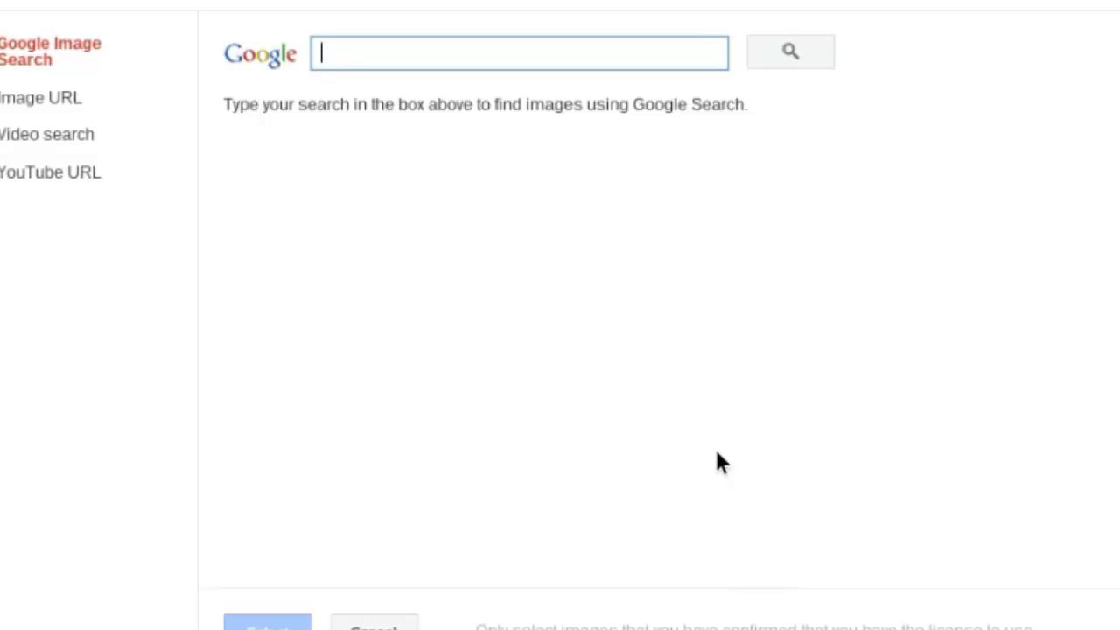
# Image-search 'ohare airport' and insert the aerial airport photo into the placemark
pyautogui.write('ohare ')
pyautogui.write('air')
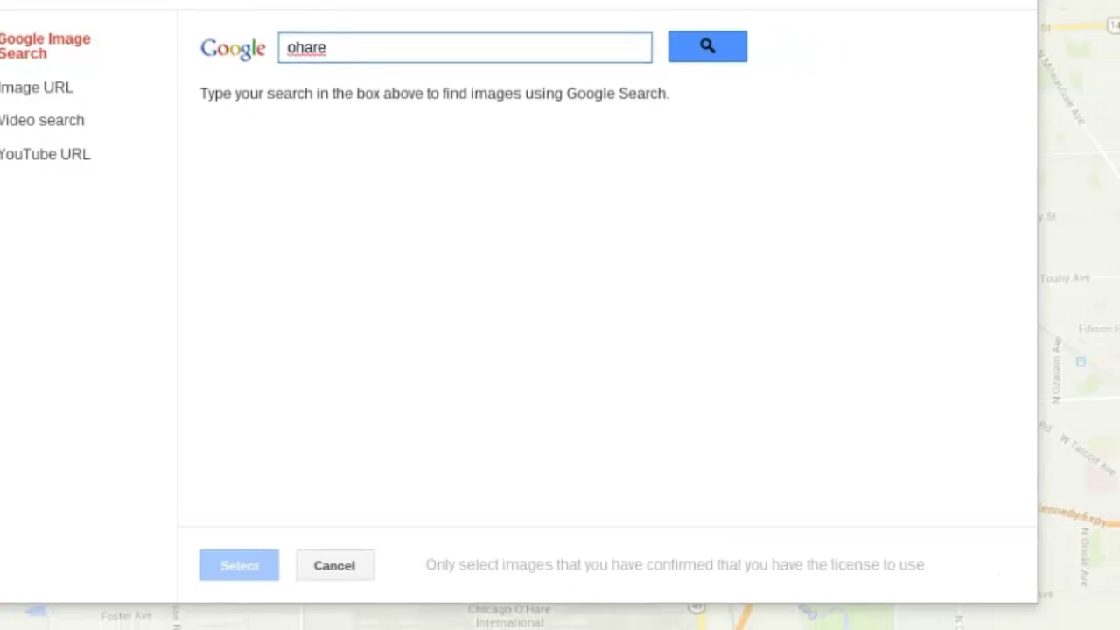
pyautogui.write('port')
pyautogui.press('Return')
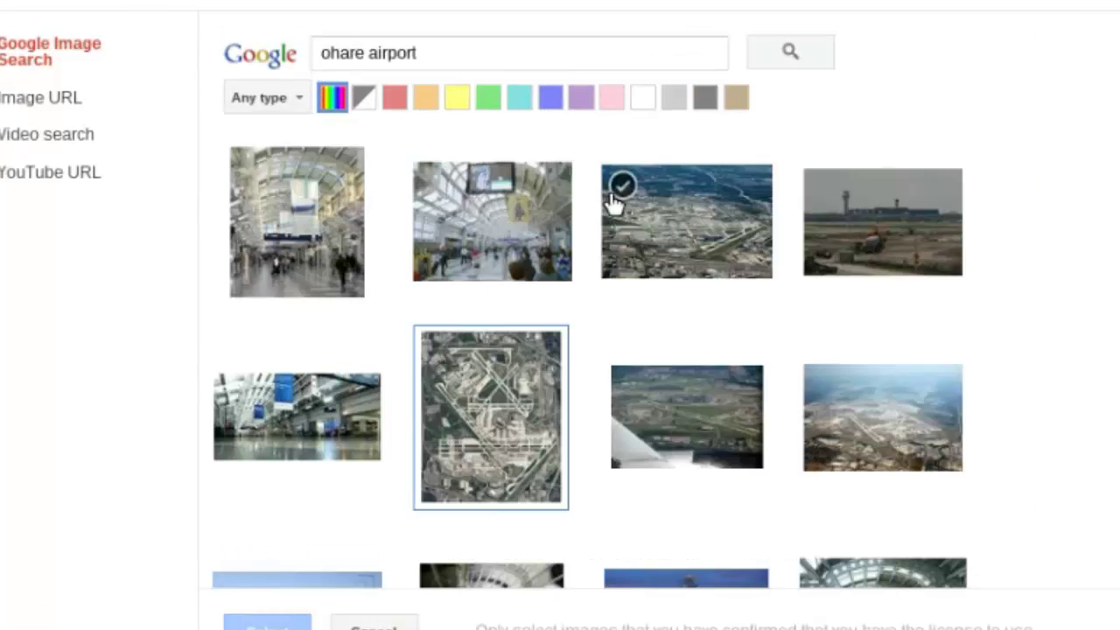
pyautogui.click(446, 53)
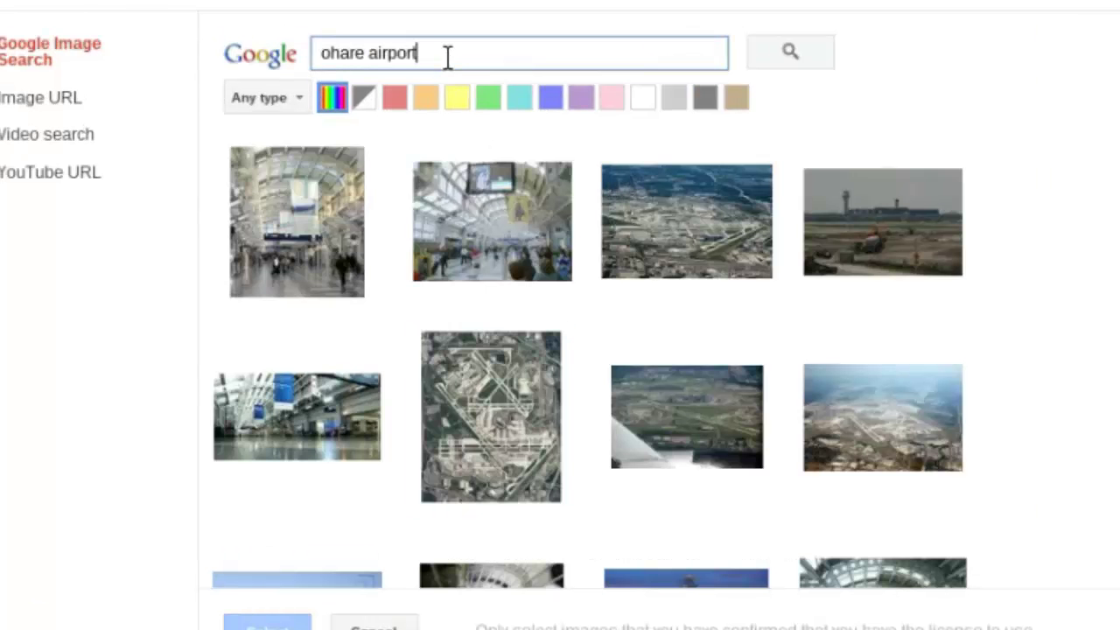
pyautogui.click(848, 414)
pyautogui.click(267, 626)
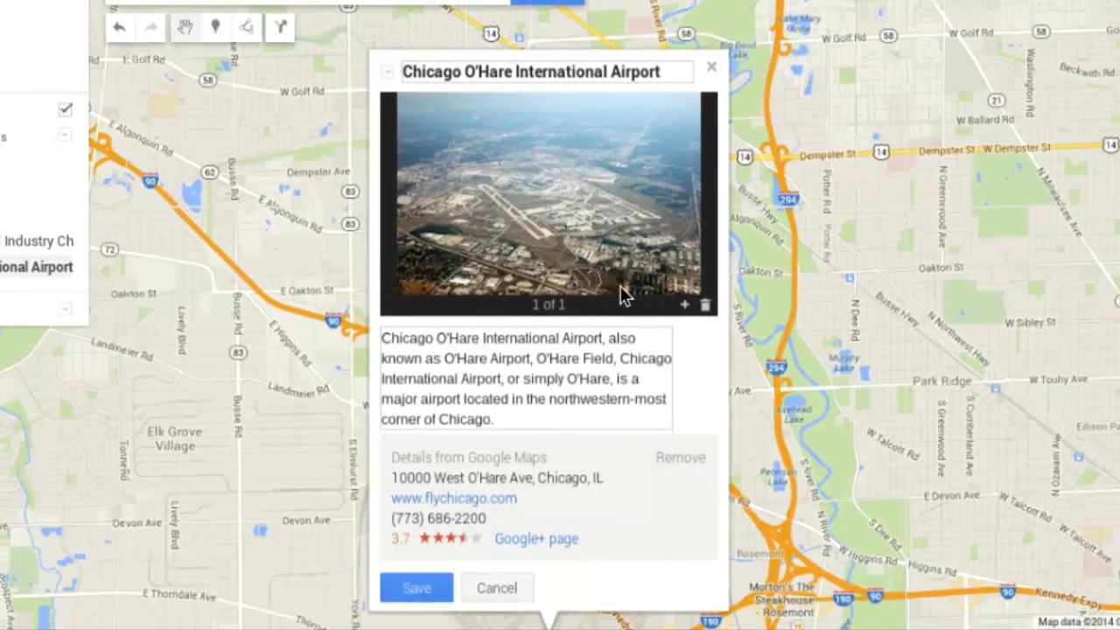
# Save the O'Hare placemark, close its info window, and zoom out to all five Chicago placemarks
pyautogui.click(417, 588)
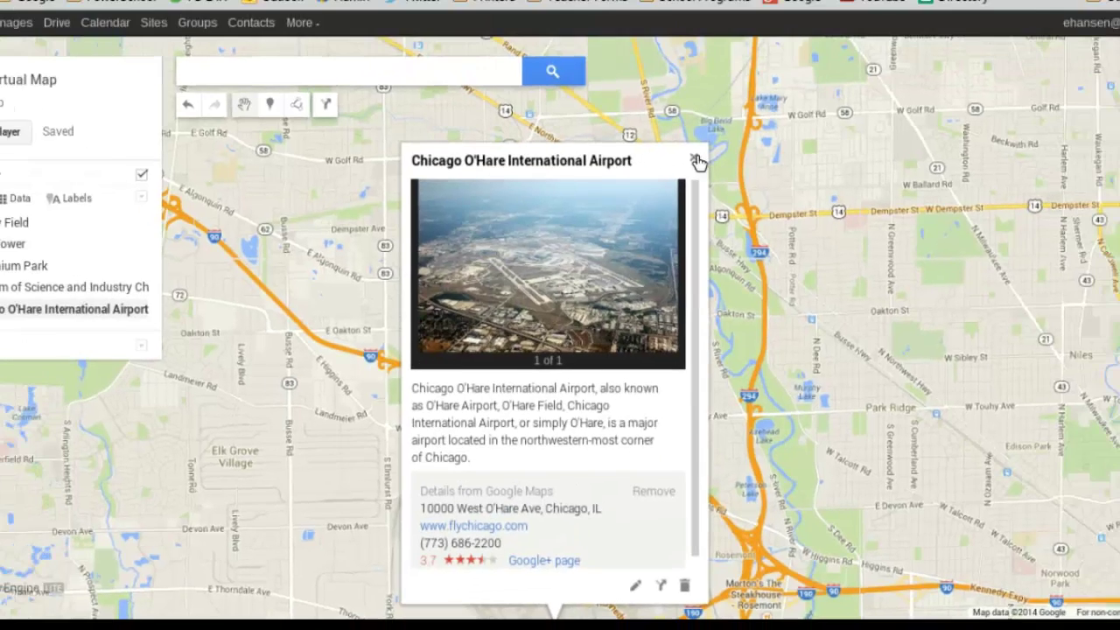
pyautogui.click(711, 90)
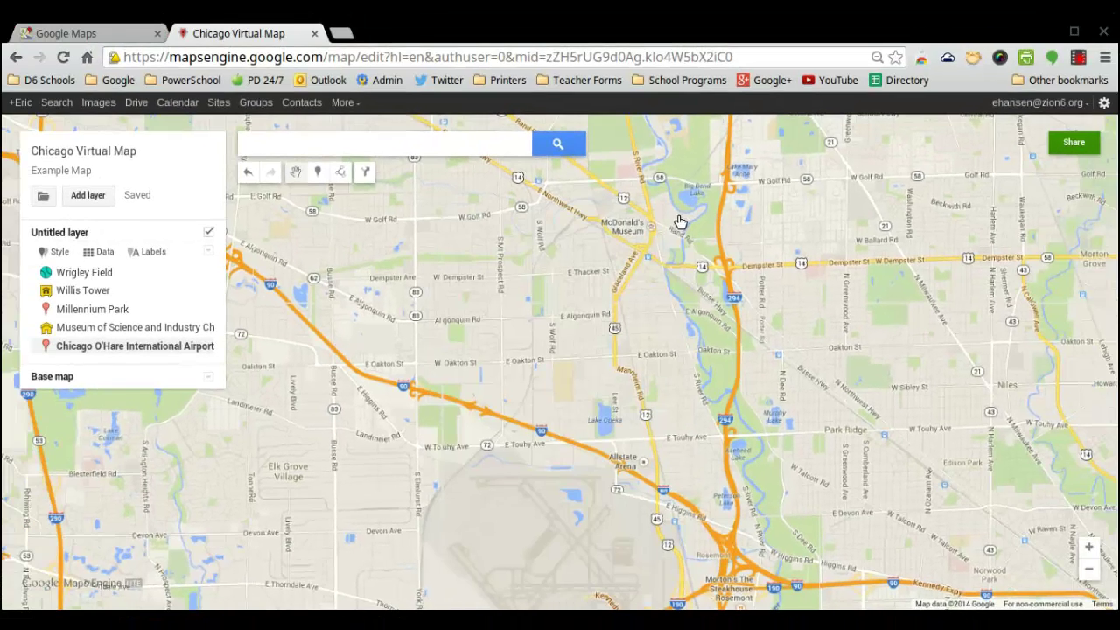
pyautogui.click(94, 346)
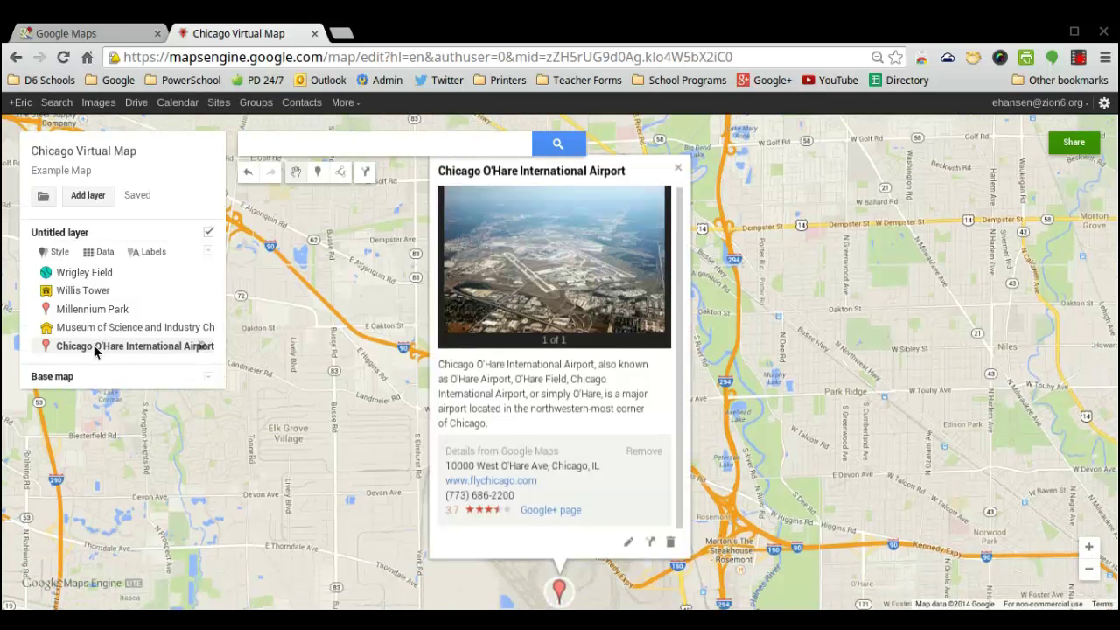
pyautogui.click(680, 170)
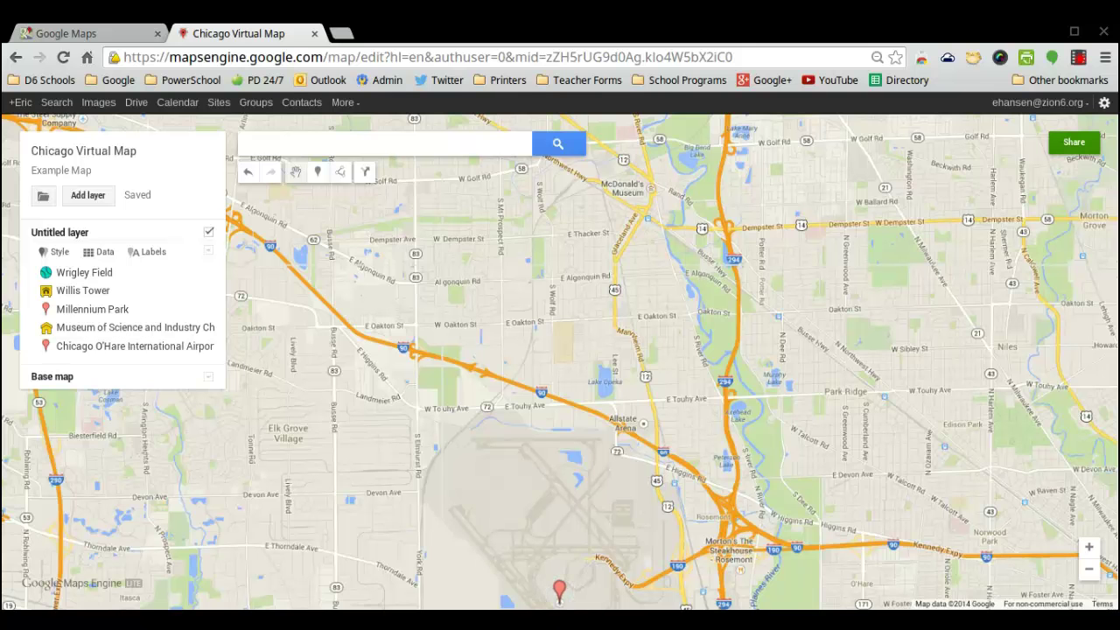
pyautogui.scroll(-3, 560, 359)
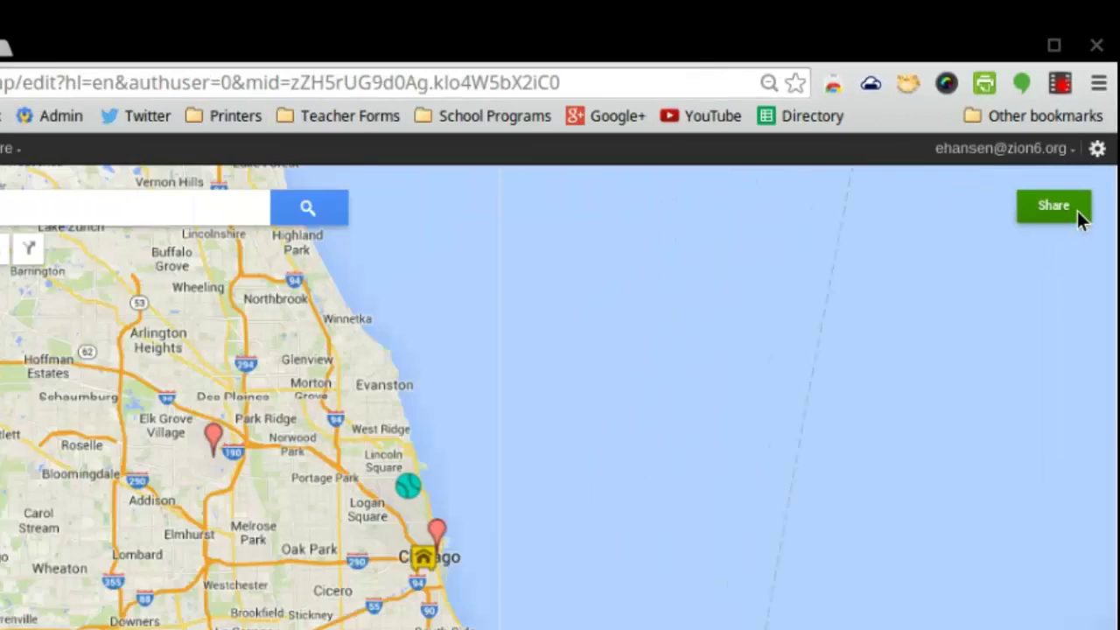
pyautogui.click(995, 385)
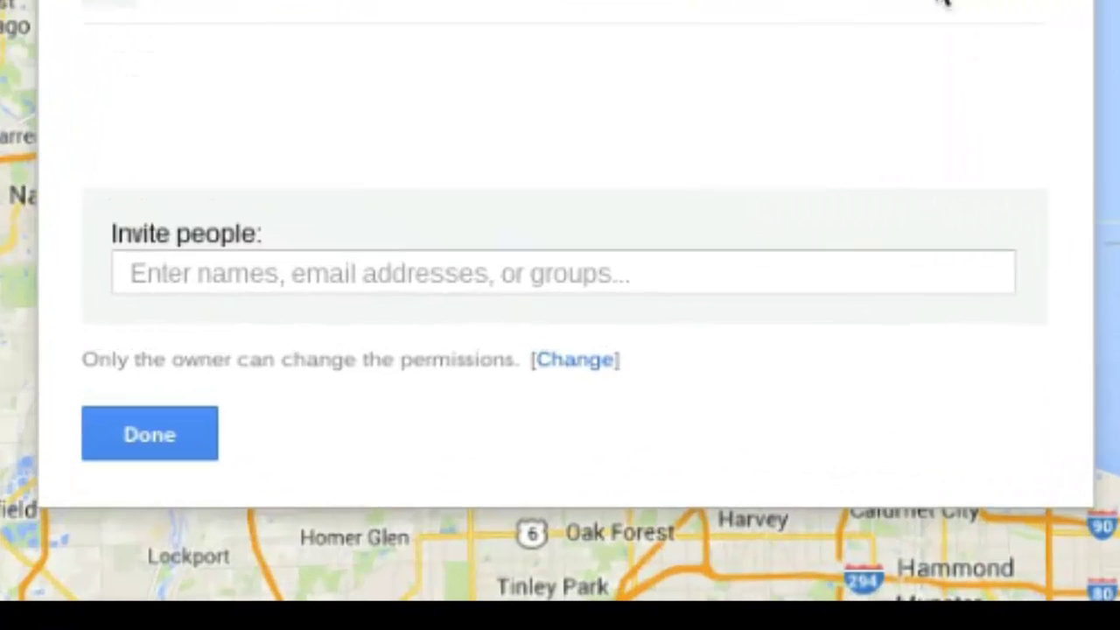
pyautogui.click(143, 274)
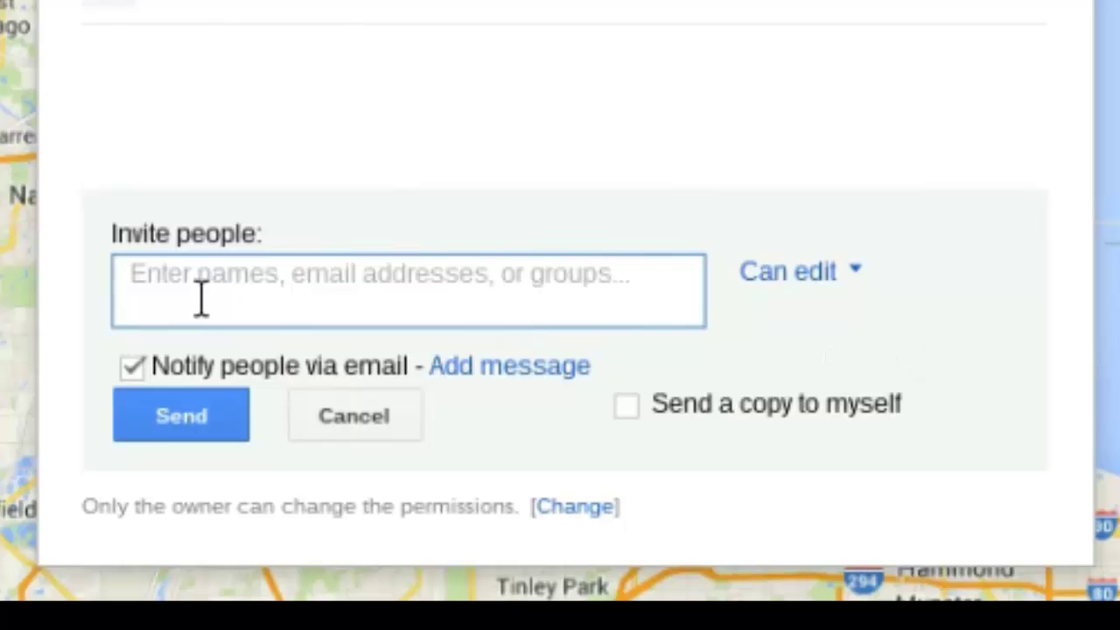
pyautogui.click(766, 300)
pyautogui.click(770, 302)
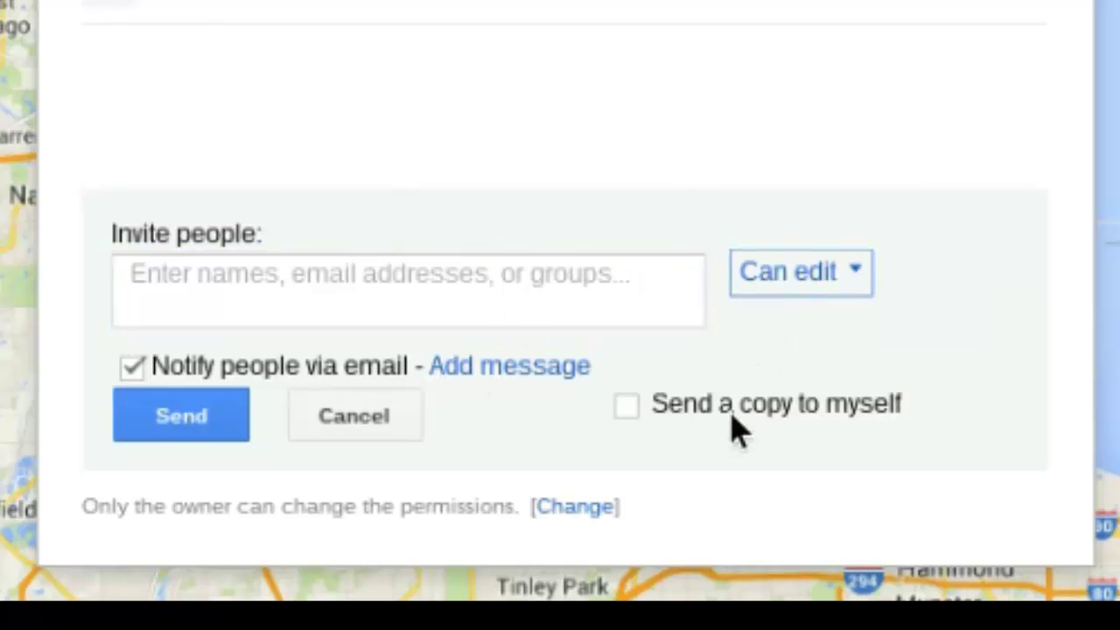
pyautogui.click(321, 437)
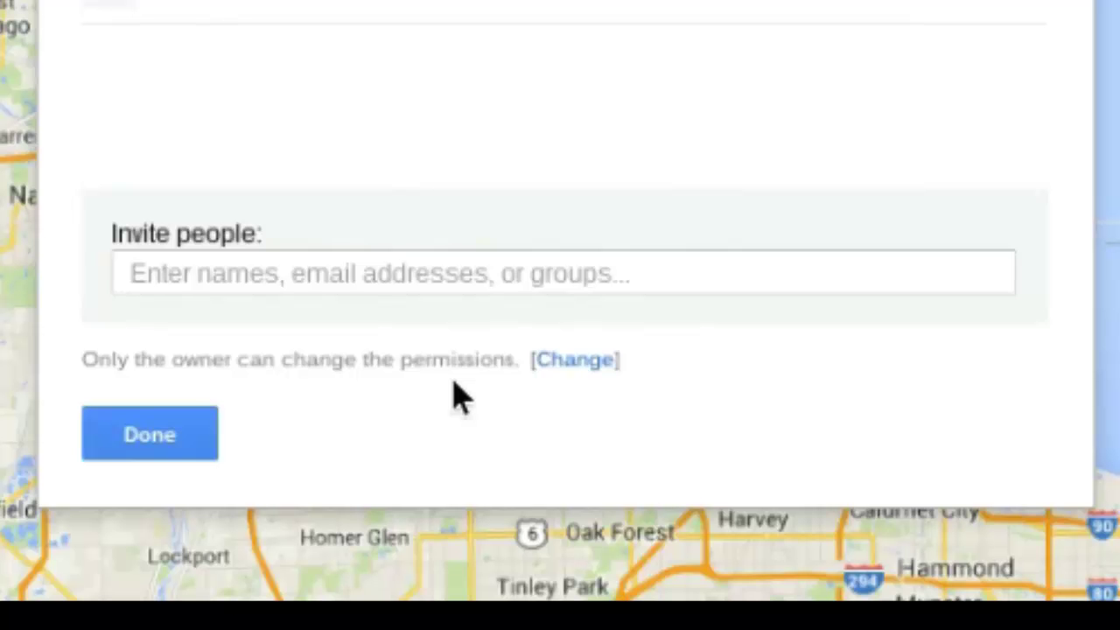
pyautogui.click(206, 450)
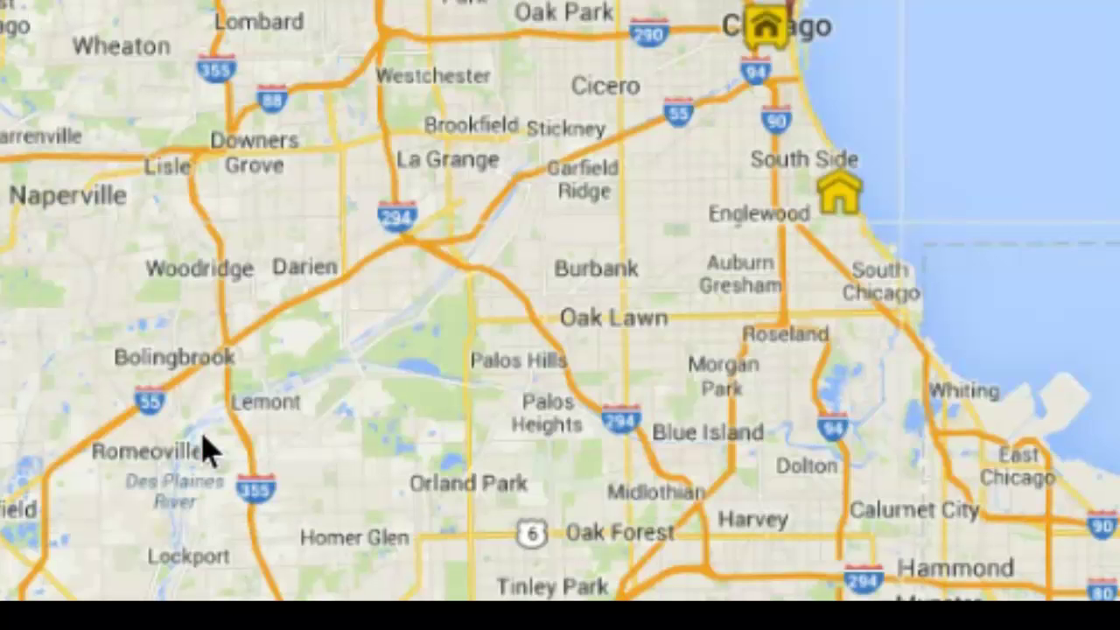